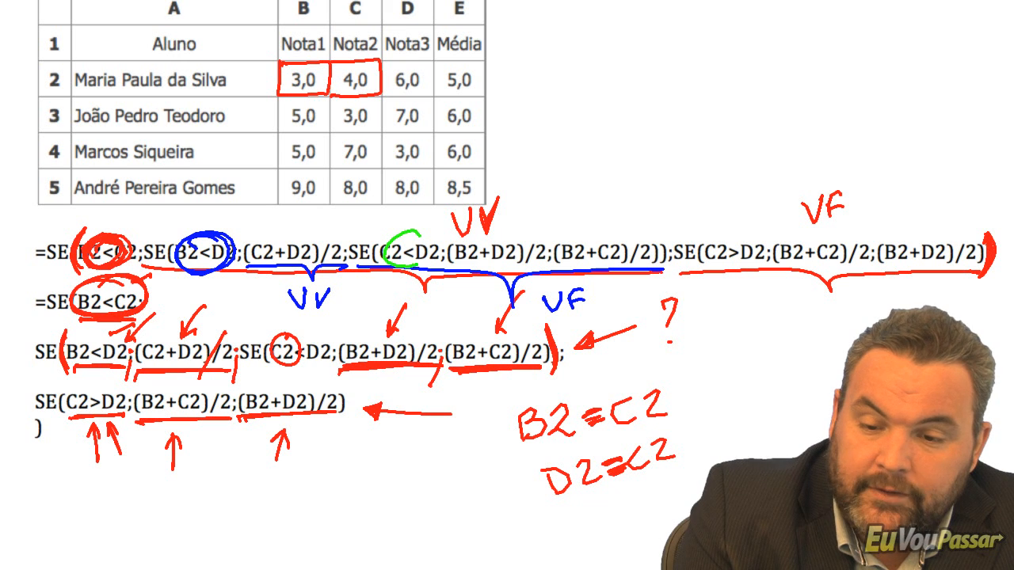
Mark the true and false results of the SE(C2<D2) and SE(C2>D2) tests with VV and VF ink labels, and clear all ink.
mouse_move(459, 241)
left_mouse_down()
mouse_move(527, 239)
mouse_move(521, 218)
mouse_move(545, 208)
mouse_move(640, 229)
left_mouse_up()
left_click_drag(596, 203, 616, 201)
mouse_move(642, 193)
left_mouse_down()
mouse_move(624, 222)
mouse_move(645, 205)
left_mouse_up()
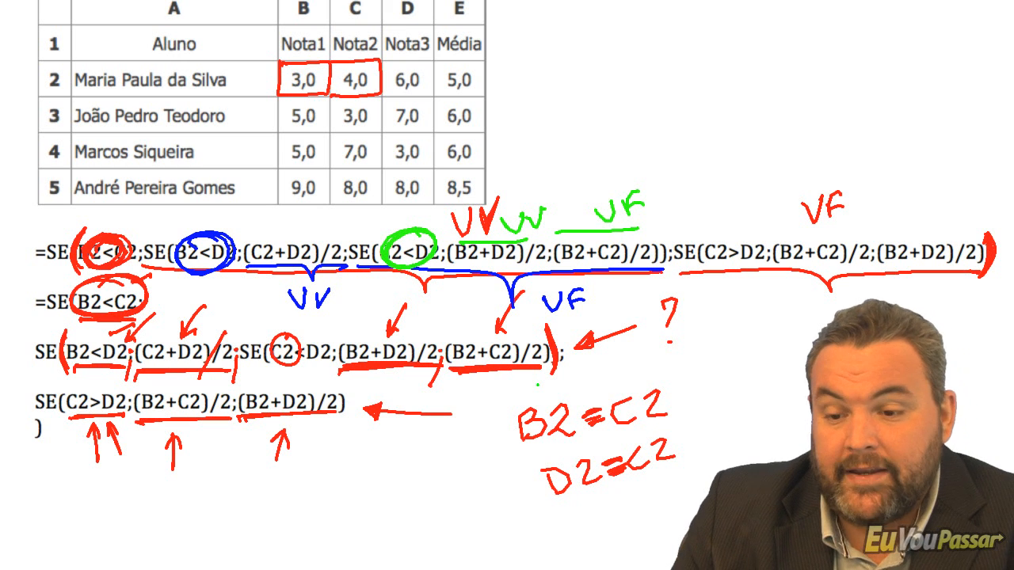
mouse_move(751, 236)
left_mouse_down()
mouse_move(720, 274)
mouse_move(745, 230)
mouse_move(749, 270)
mouse_move(819, 292)
mouse_move(857, 269)
mouse_move(978, 255)
mouse_move(881, 252)
mouse_move(950, 231)
left_mouse_up()
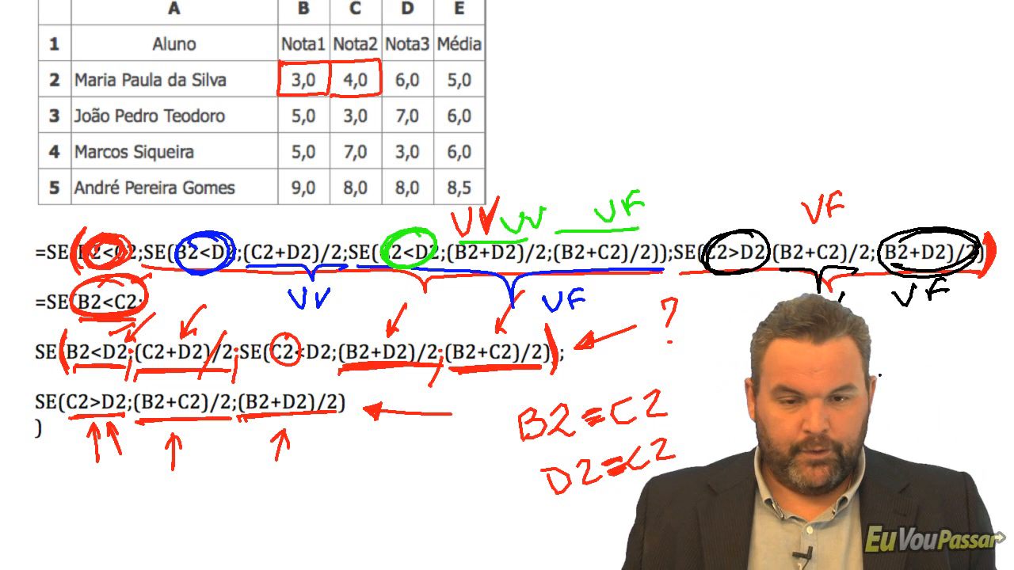
key("e")
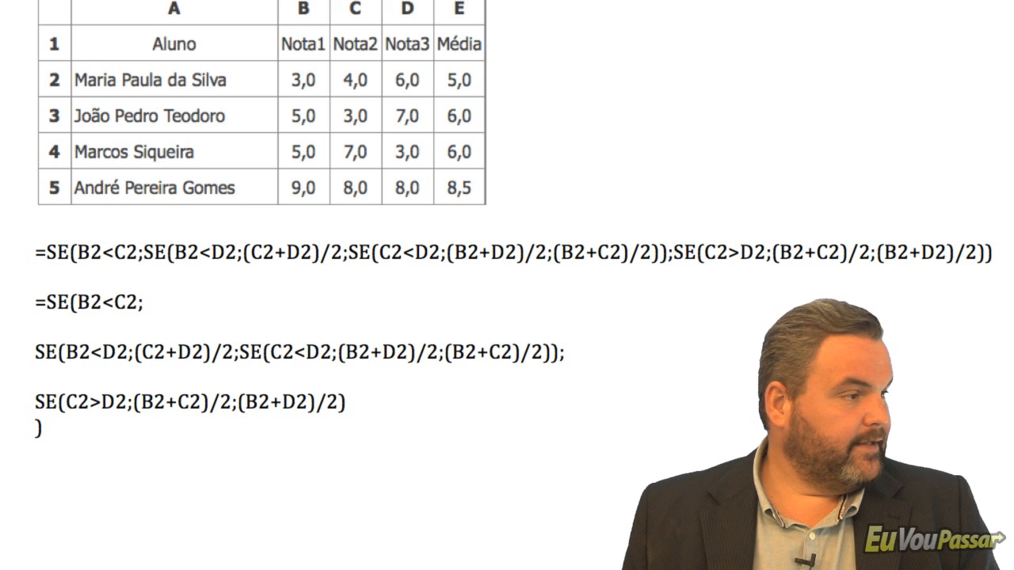
Switch to Excel and open the Plan1 sheet with the empty Média cell E2 selected.
key("alt+Tab")
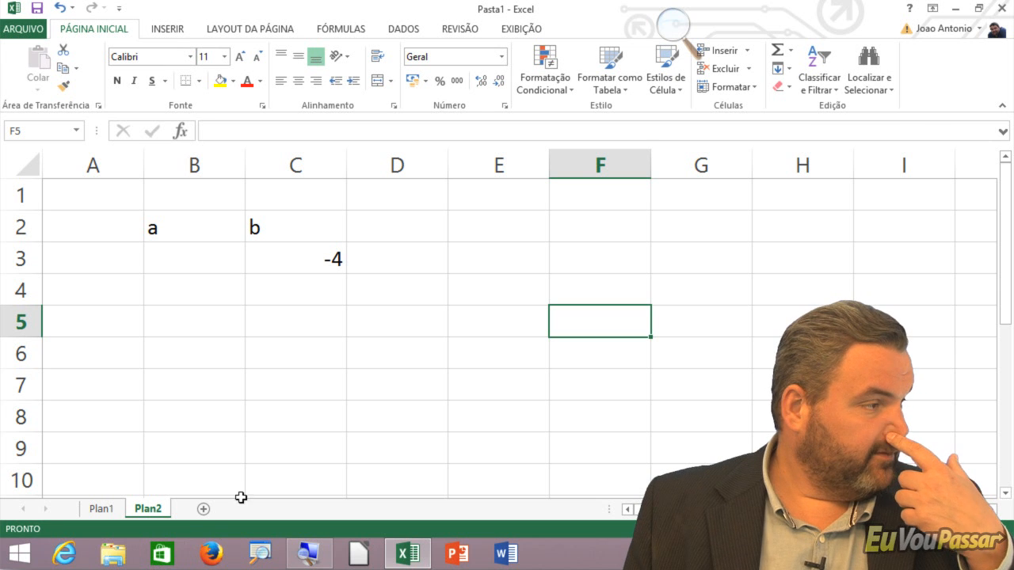
left_click(98, 509)
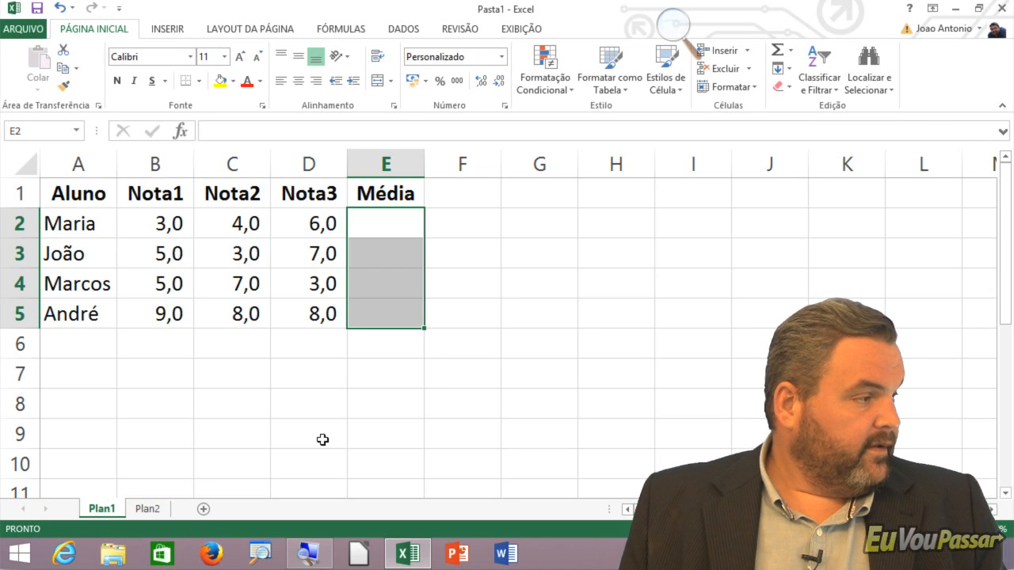
left_click(392, 352)
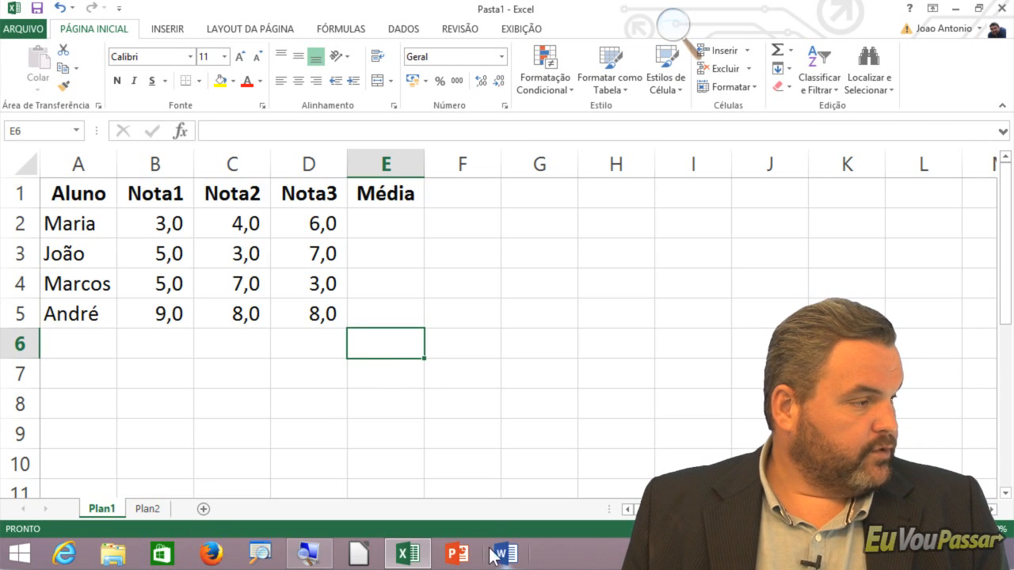
left_click(360, 221)
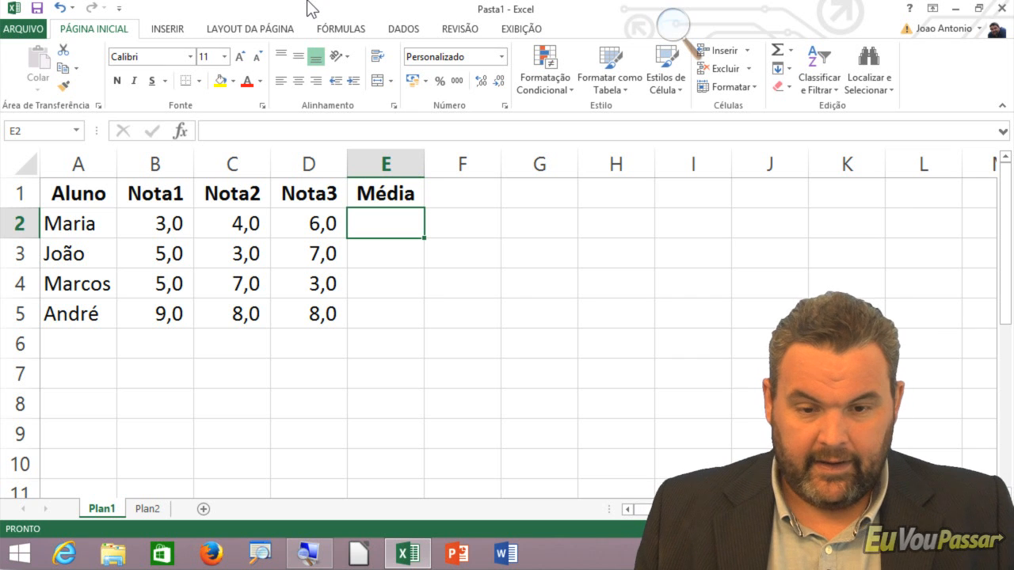
Enter the note "Media entre os DOIS MAIORES valores da linha..." in cell B7.
left_click(147, 381)
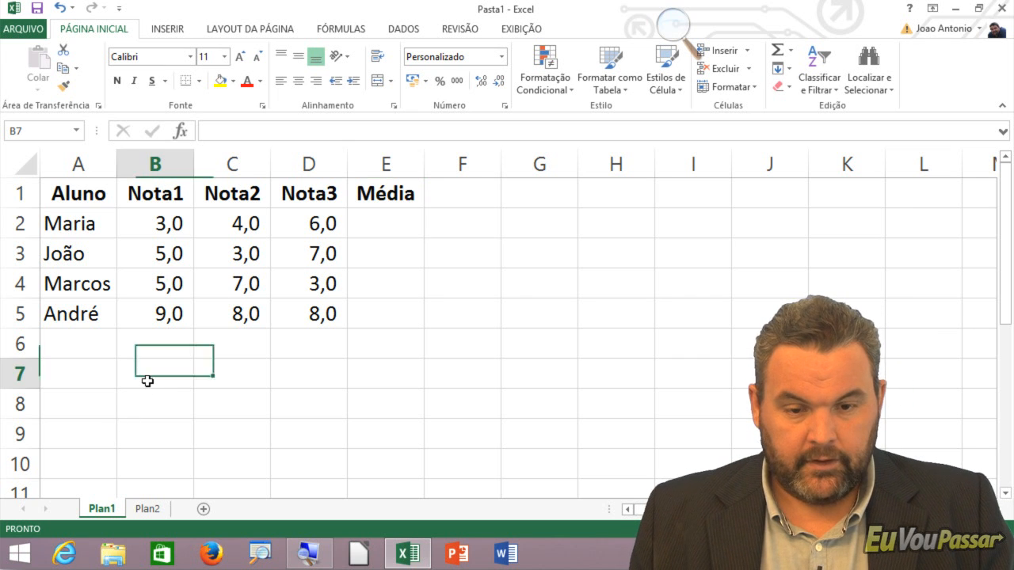
type("=")
key("BackSpace")
type("Media entre ")
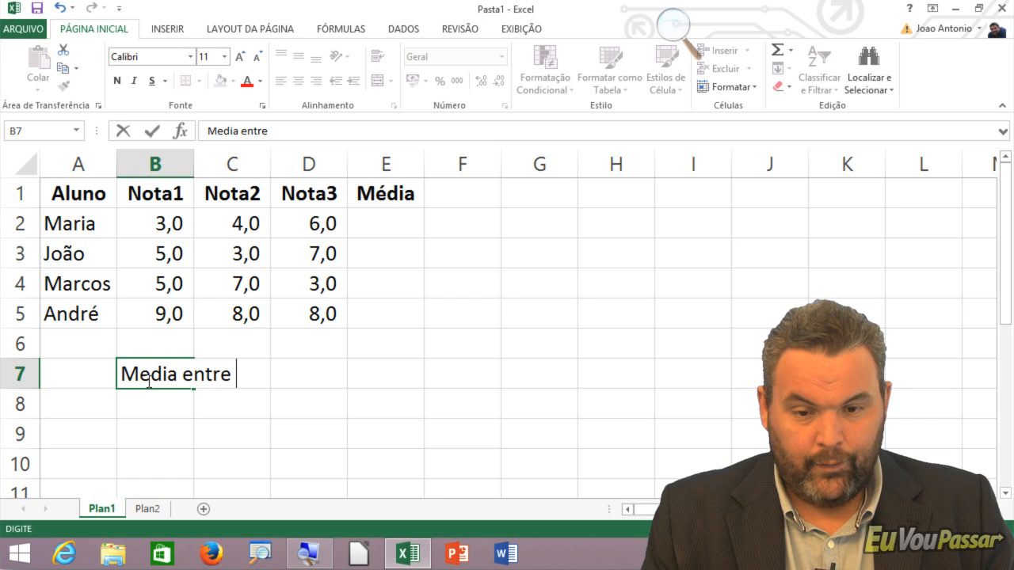
type("os DOIS MAIORES")
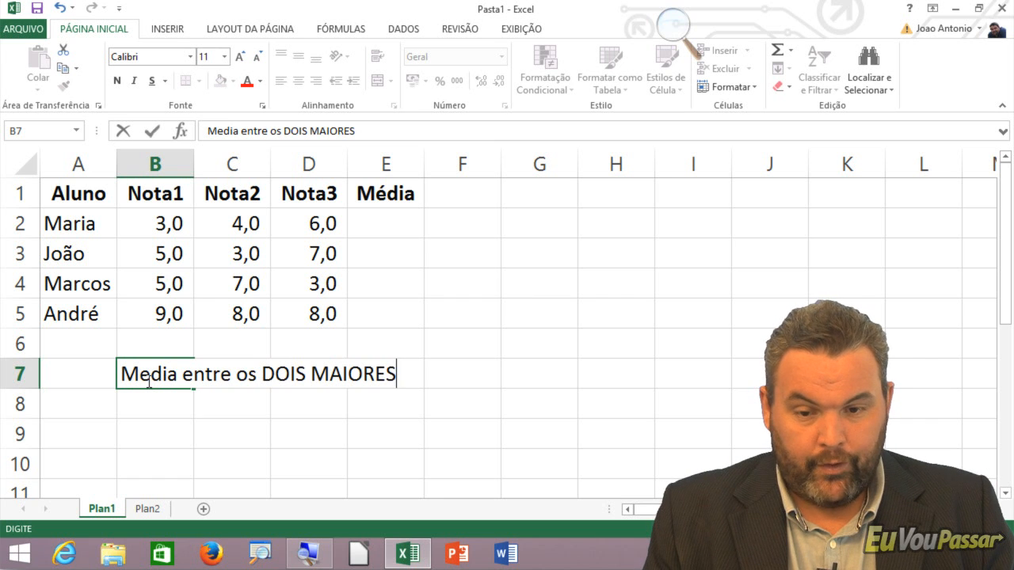
type(" valores da li")
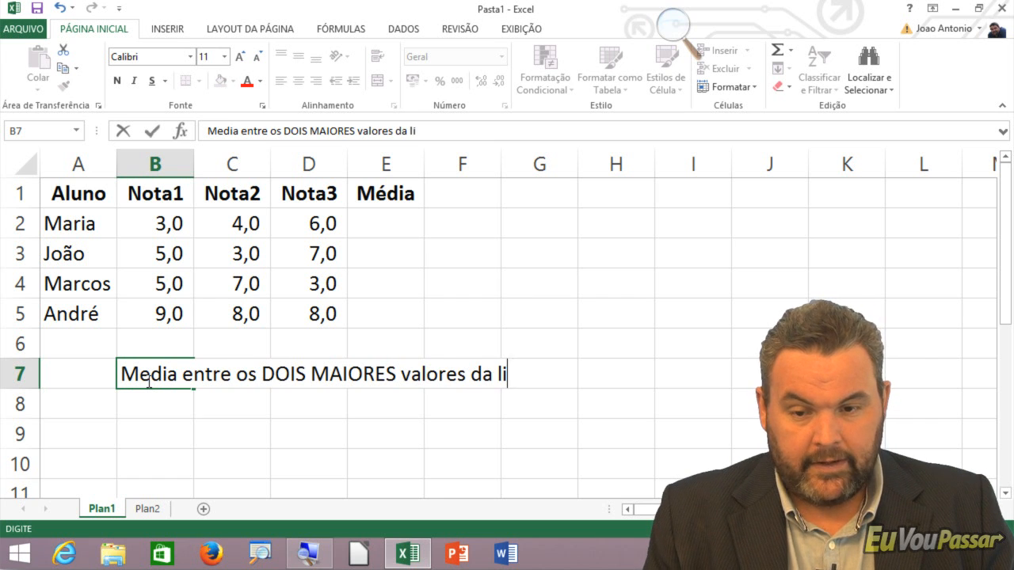
type("nha...")
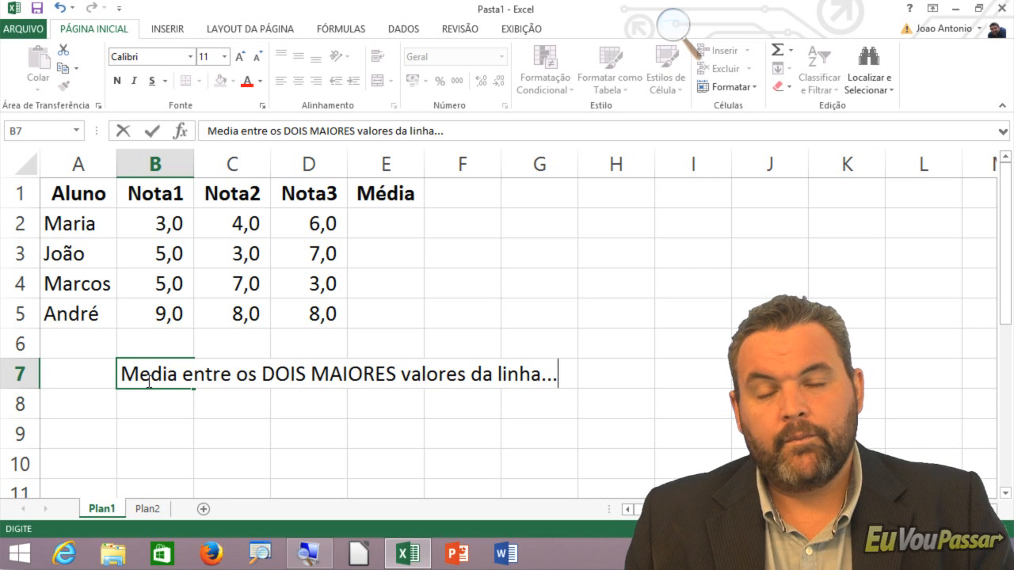
key("Return")
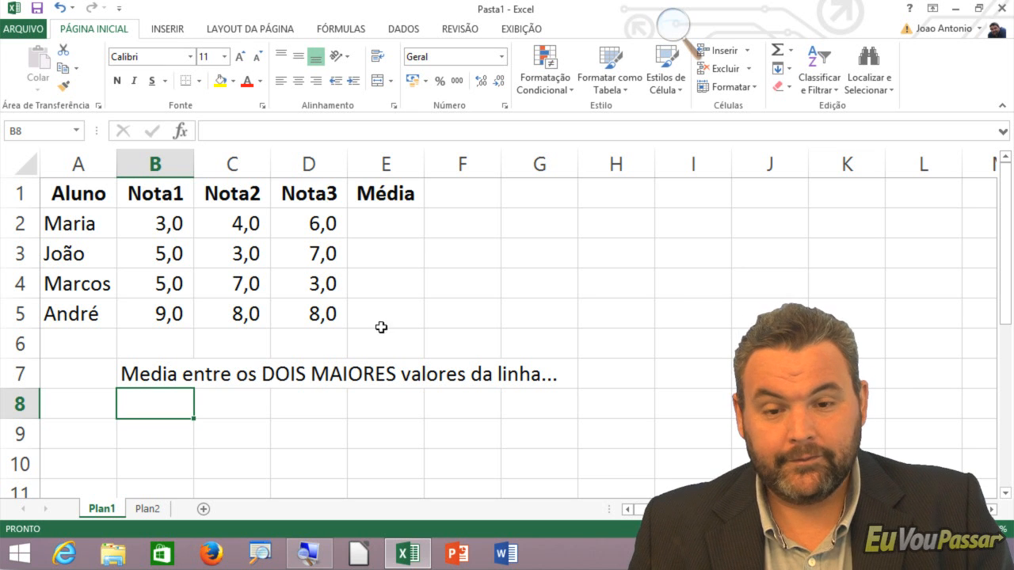
Write the formula =Media(Maior(B2:D2;1);Maior(B2:D2;2)) in cell E2 to average the two highest grades.
left_click(404, 217)
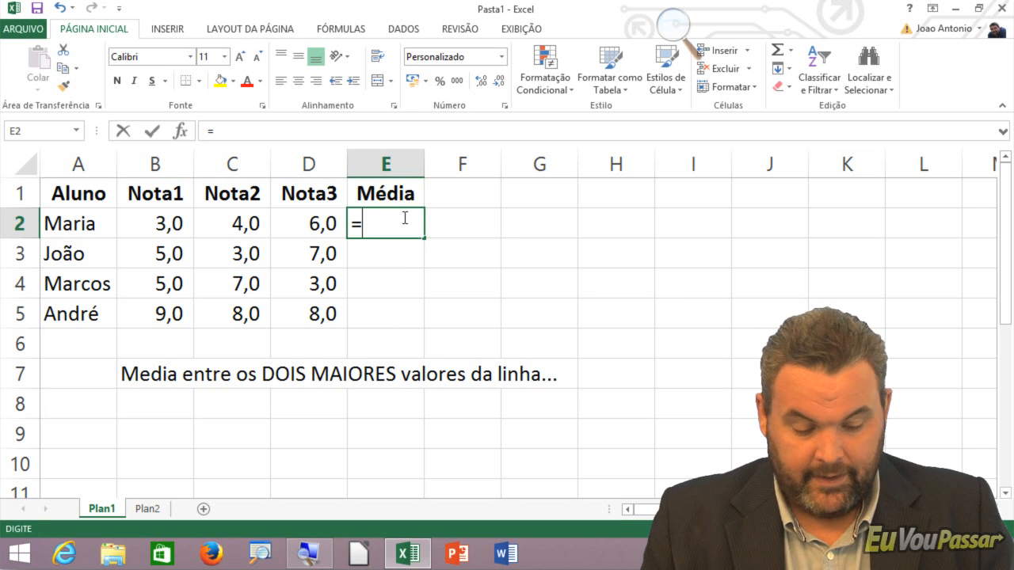
type("=Media(")
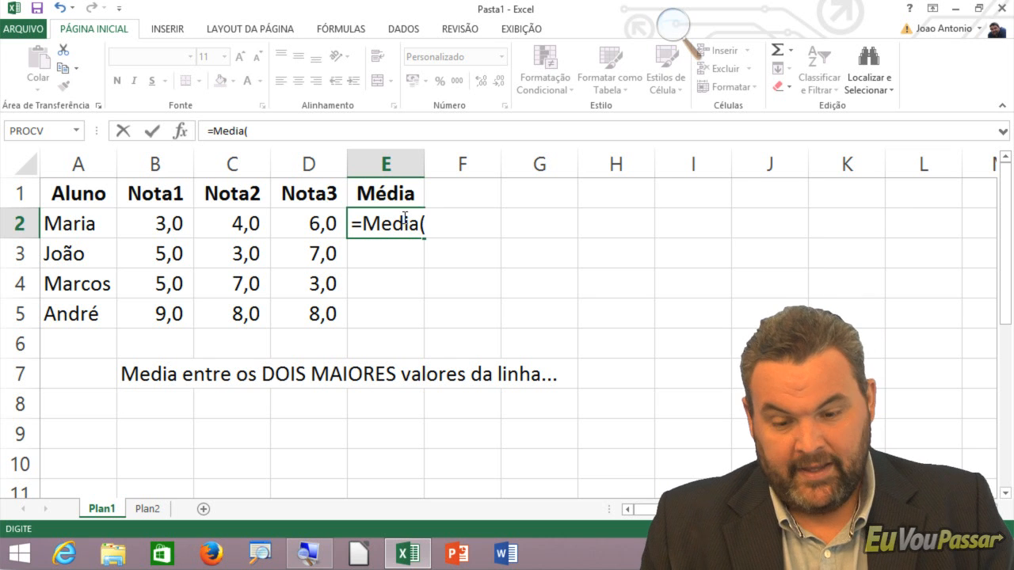
type("Maior(")
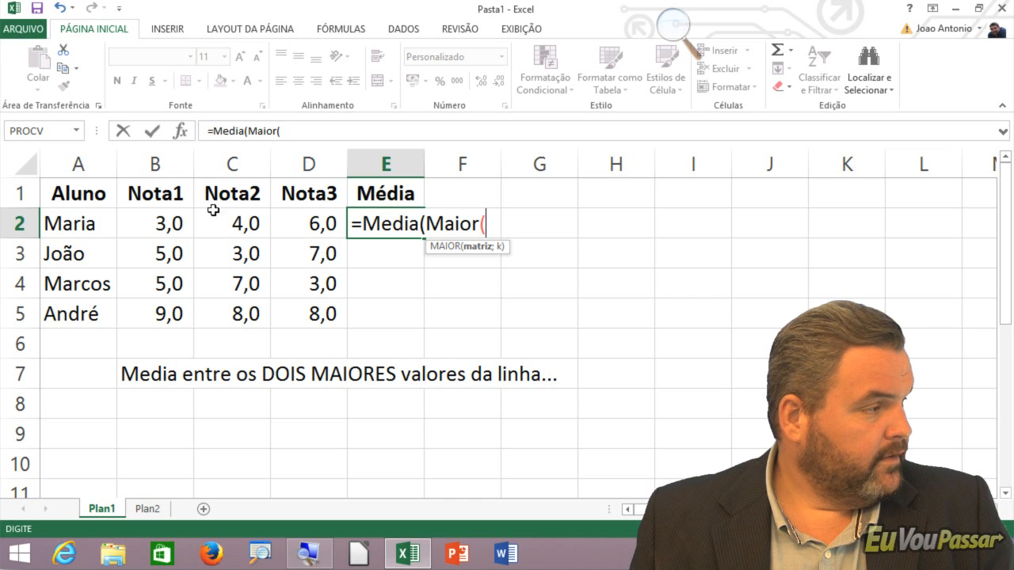
left_click_drag(174, 223, 279, 227)
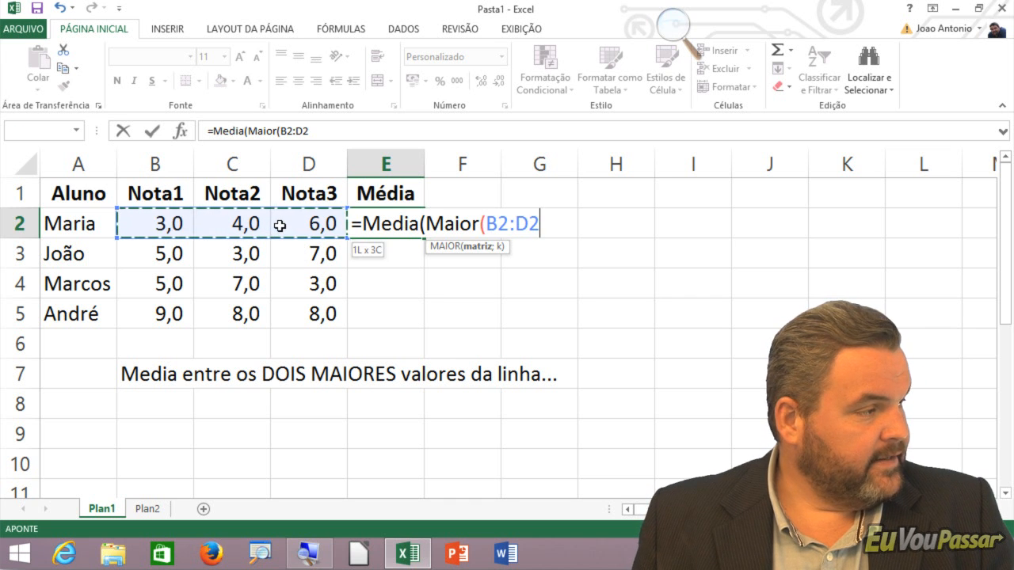
type(";1);")
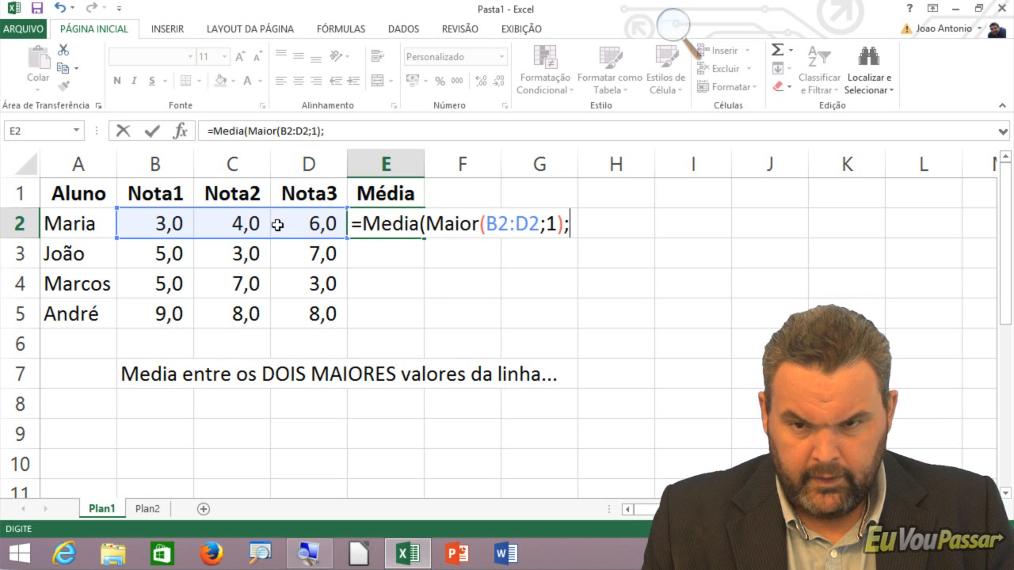
type("Maior")
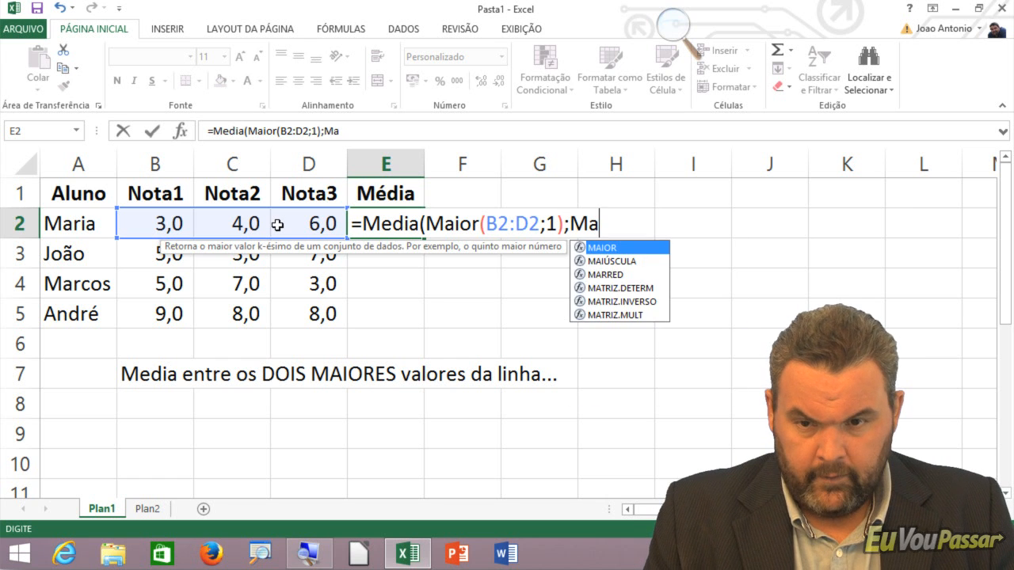
type("(")
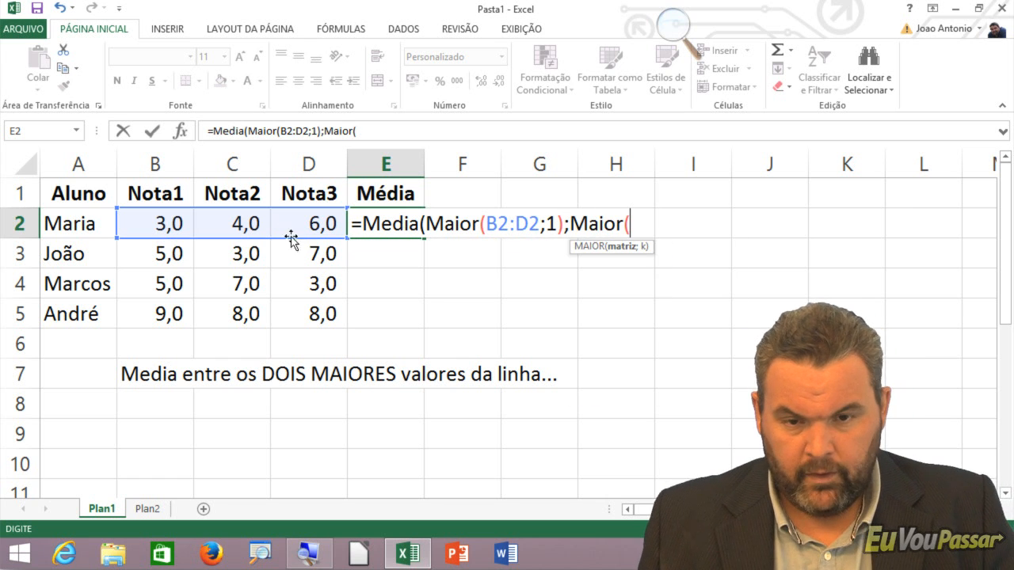
left_click_drag(192, 226, 277, 224)
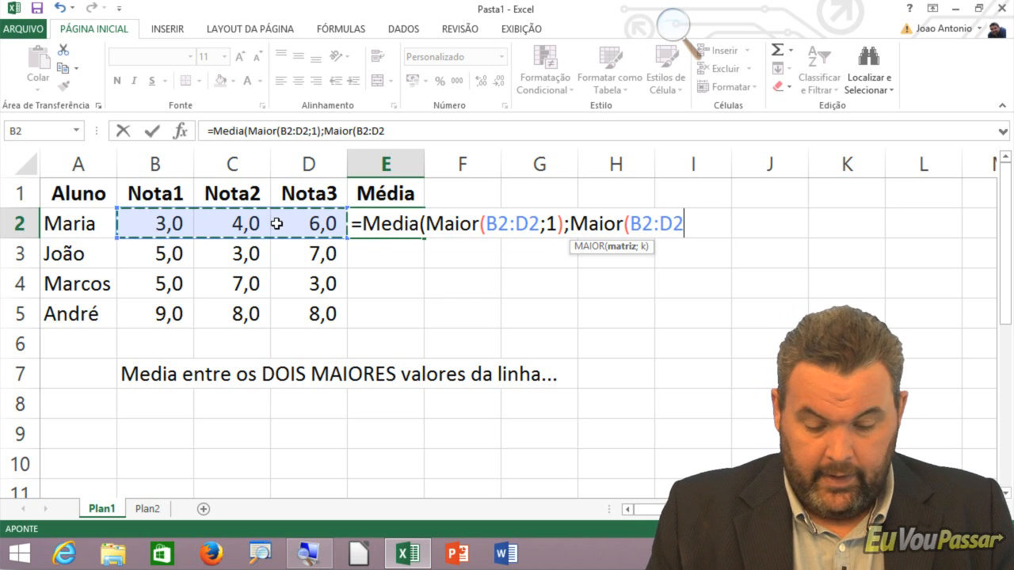
type(";2))")
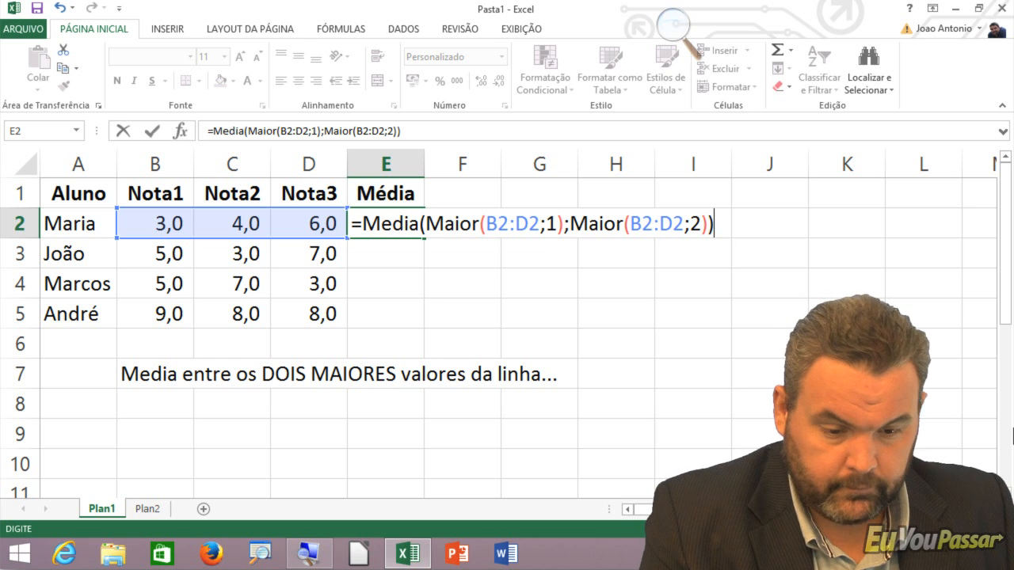
Mark the Media parentheses and separator in red ink, label the two Maior arguments A and B, and clear the markings.
left_click_drag(432, 198, 425, 252)
left_click_drag(705, 195, 704, 260)
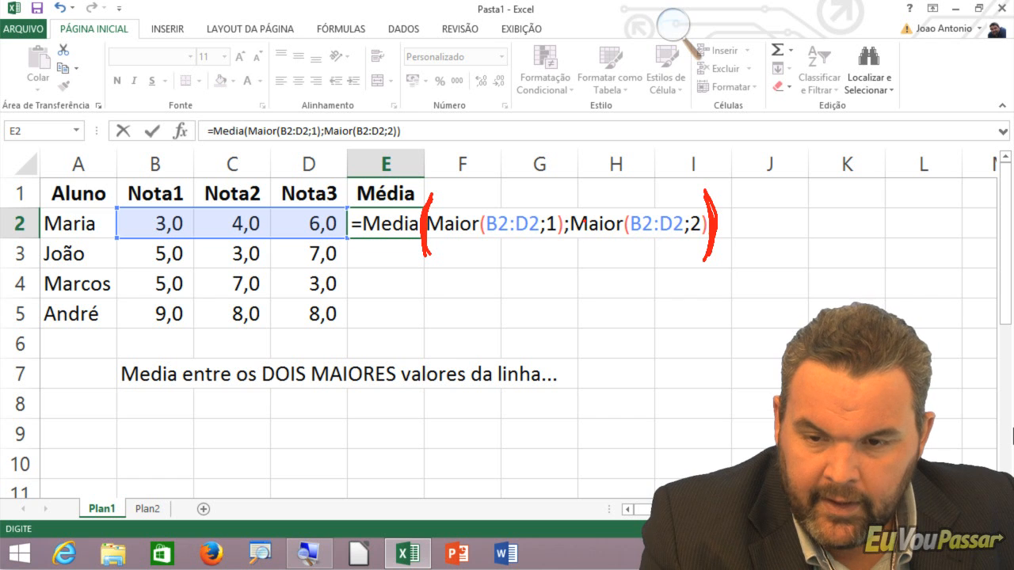
left_click_drag(565, 217, 556, 268)
mouse_move(436, 244)
left_mouse_down()
mouse_move(643, 255)
mouse_move(687, 240)
left_mouse_up()
mouse_move(479, 305)
left_mouse_down()
mouse_move(494, 293)
mouse_move(500, 303)
left_mouse_up()
left_click_drag(485, 292, 496, 291)
left_click_drag(633, 274, 636, 301)
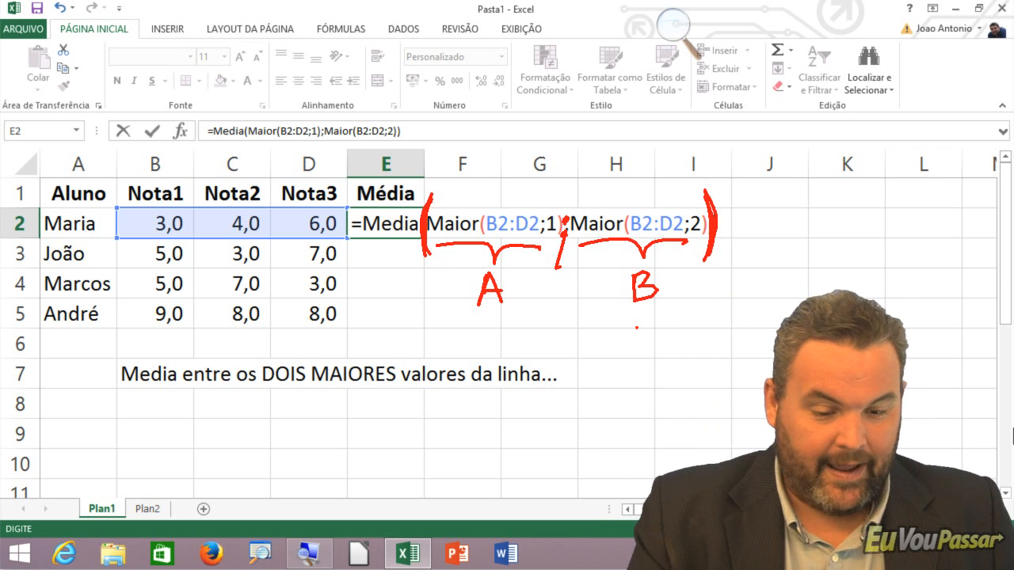
key("Escape")
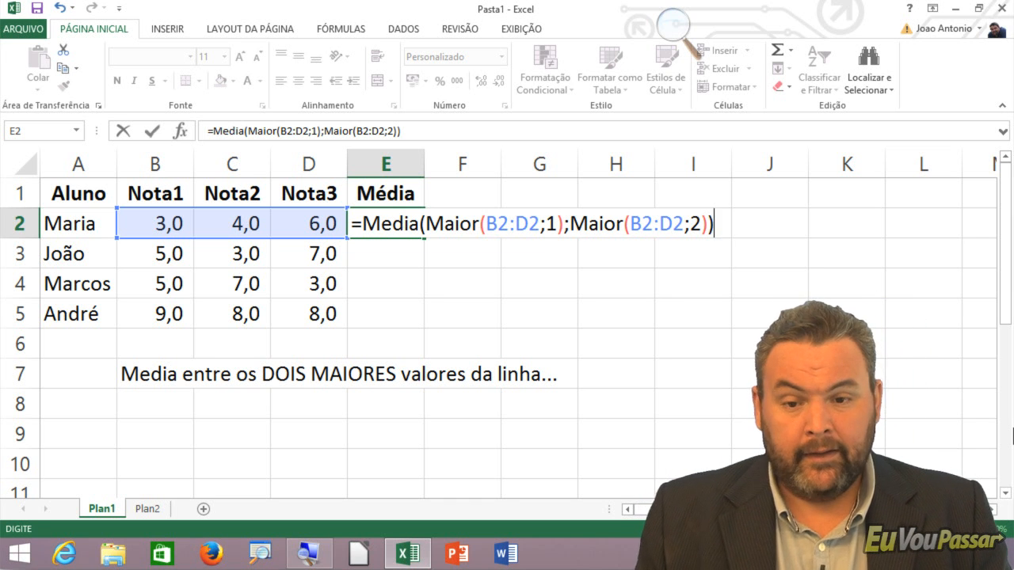
Confirm the average formula in E2 and fill it down through E5.
key("Return")
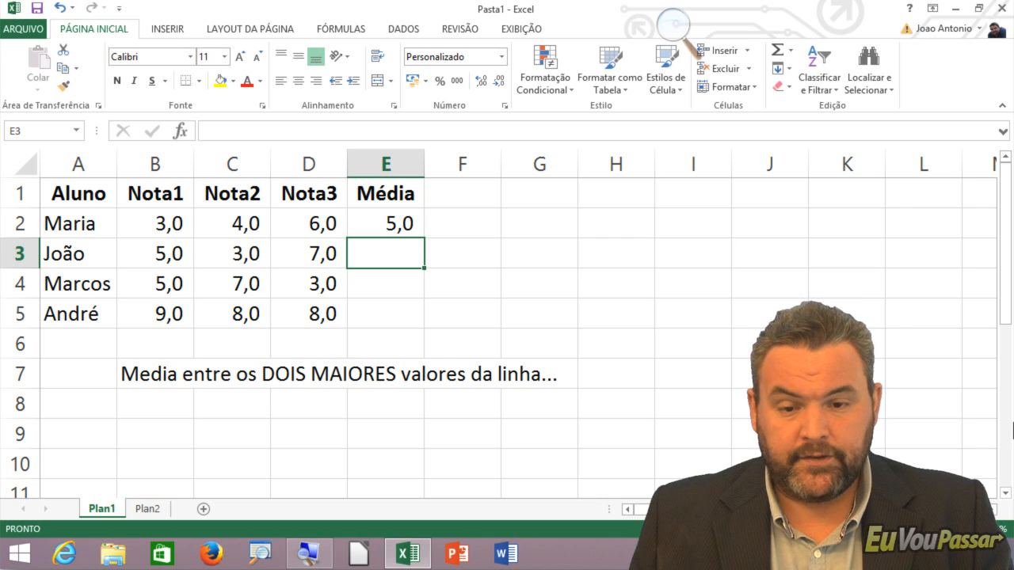
left_click_drag(314, 228, 258, 222)
left_click(368, 227)
left_click_drag(425, 238, 425, 326)
left_click(642, 326)
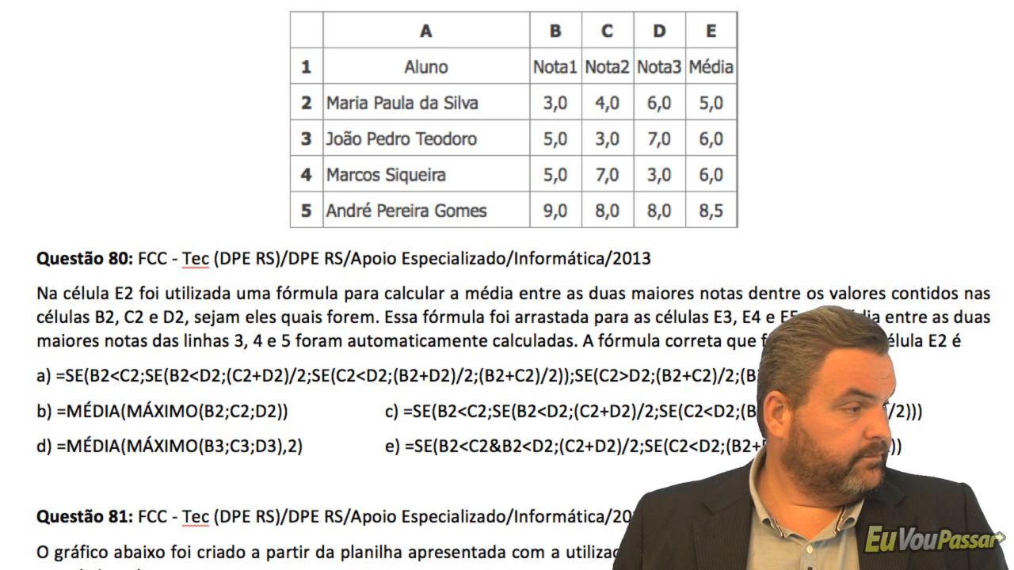
Go to Questão 81 about the Média pie chart in the exam document and read its answer options.
scroll(507, 285, "down", 8)
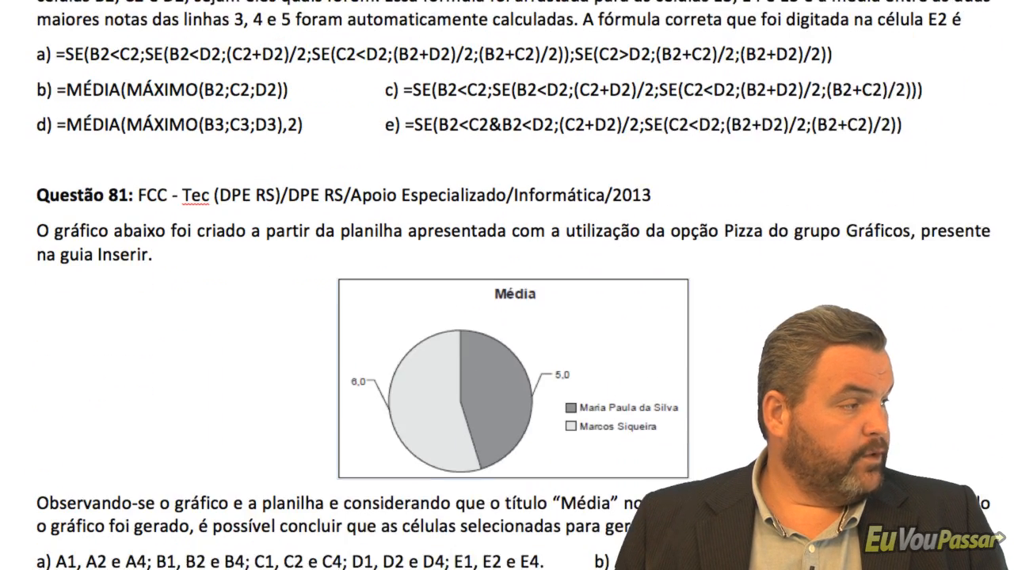
scroll(507, 285, "down", 1)
scroll(507, 285, "down", 3)
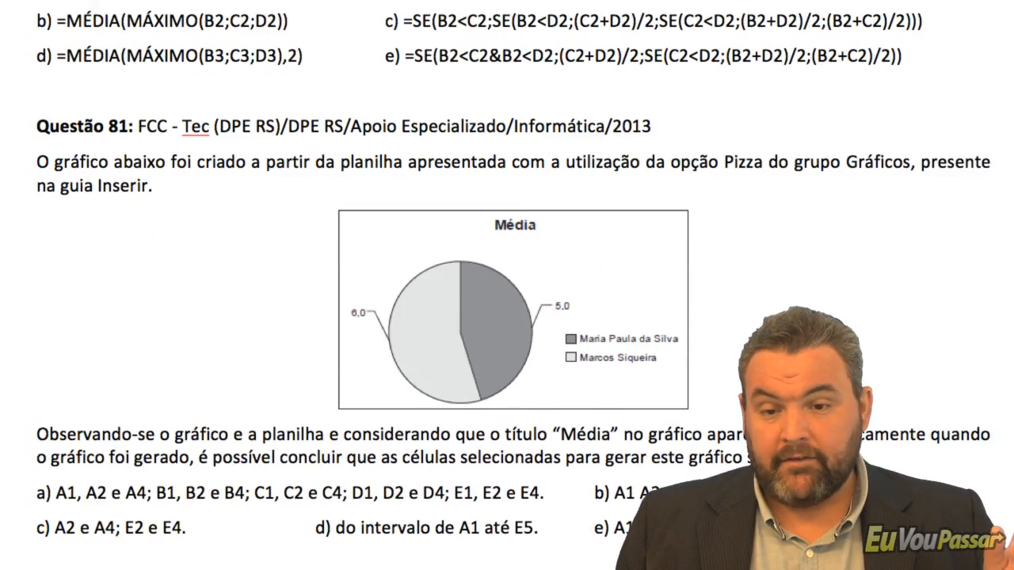